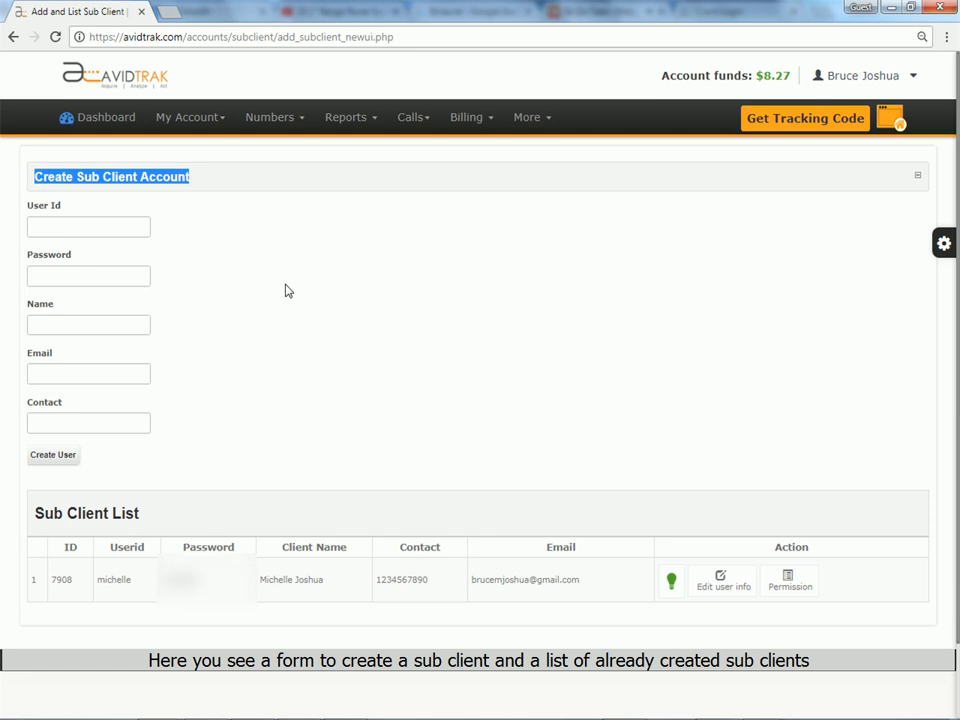
{"action": "left_click", "coordinate": [285, 288]}
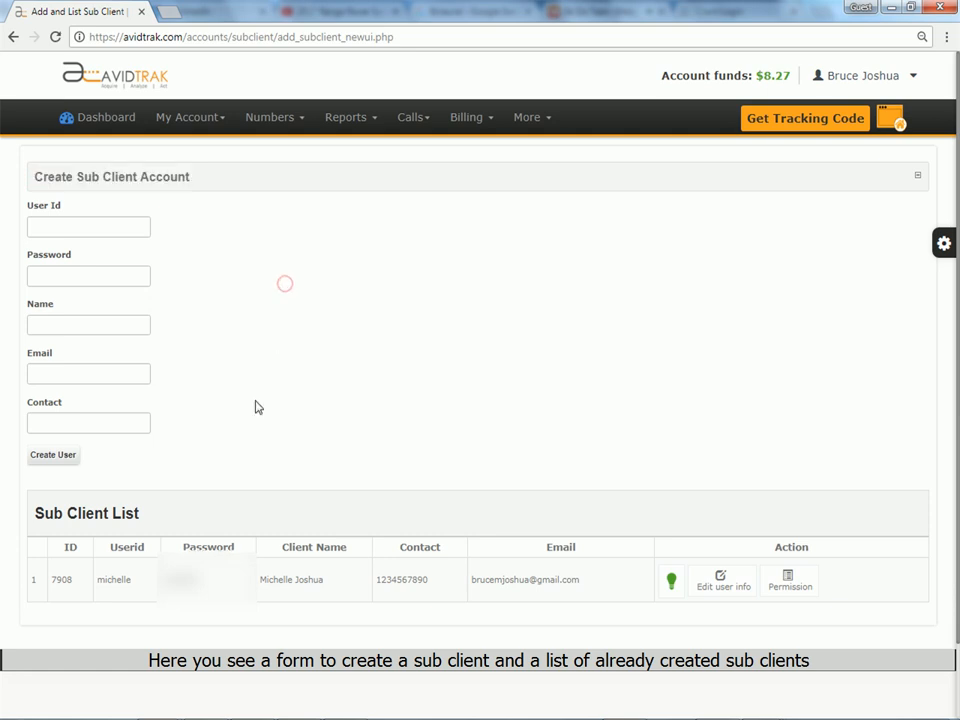
{"action": "left_click_drag", "start_coordinate": [30, 517], "coordinate": [141, 514]}
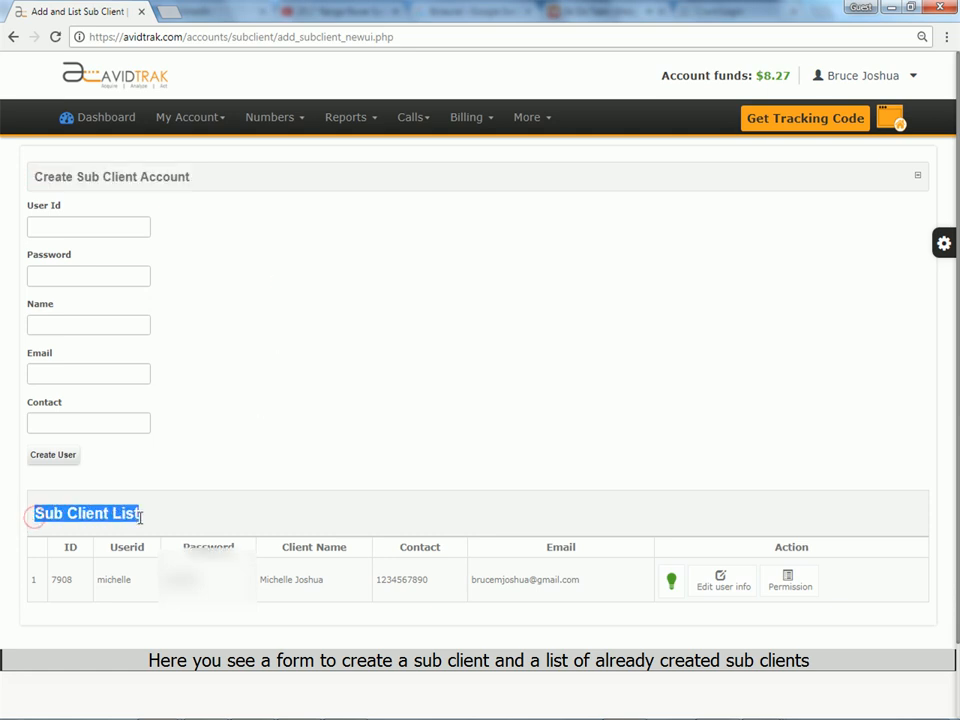
{"action": "left_click", "coordinate": [272, 520]}
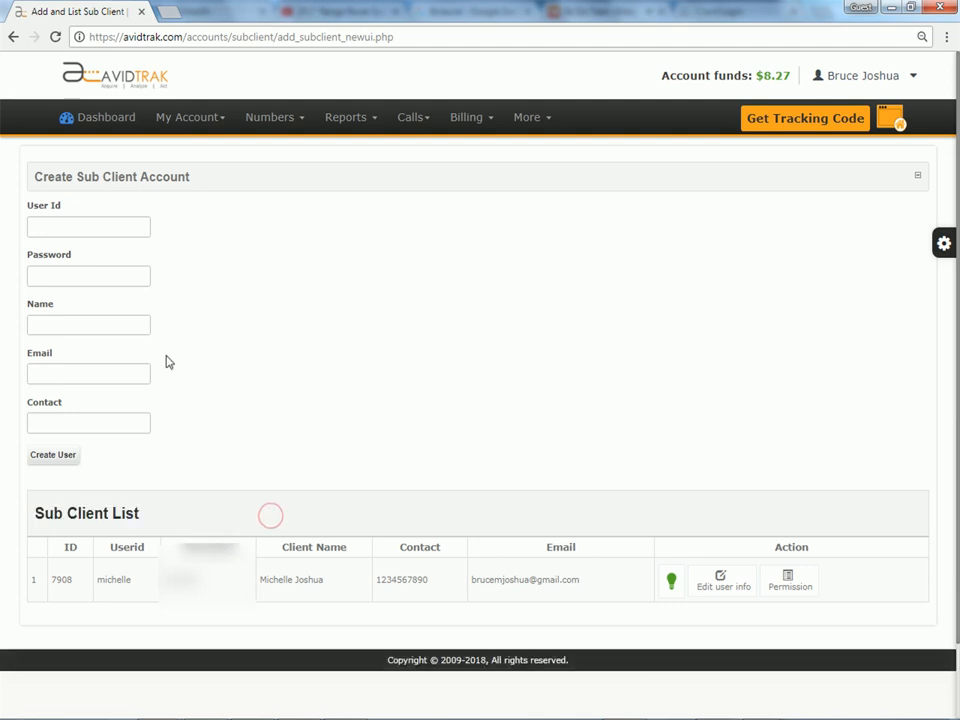
Enter the new sub client's user ID and account password
{"action": "left_click", "coordinate": [124, 228]}
{"action": "type", "text": "dwayne"}
{"action": "key", "text": "Tab"}
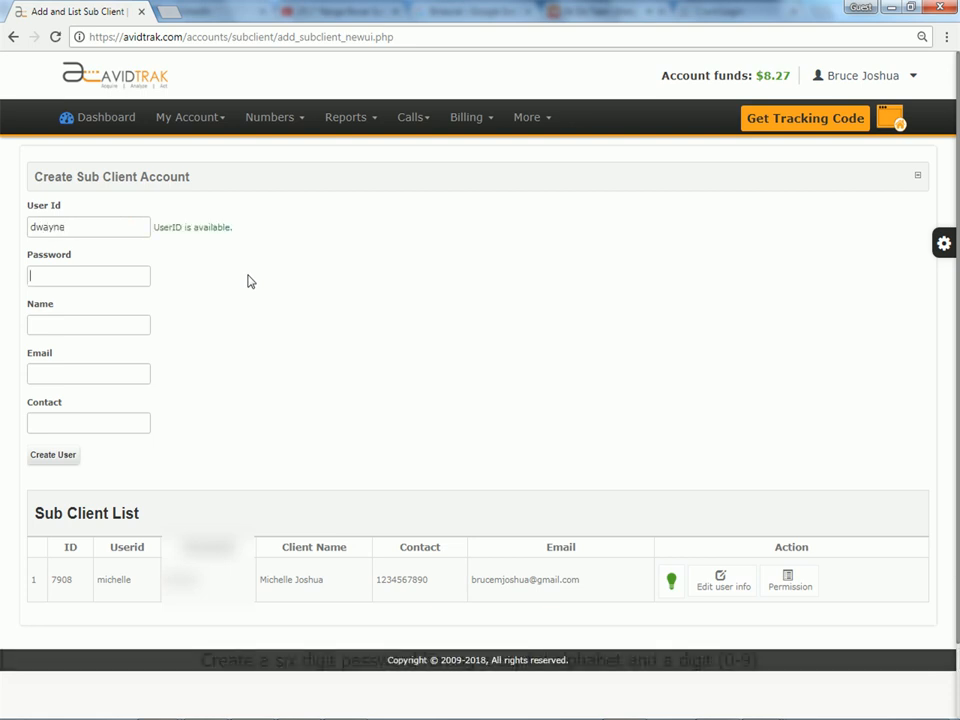
{"action": "type", "text": "•••••••"}
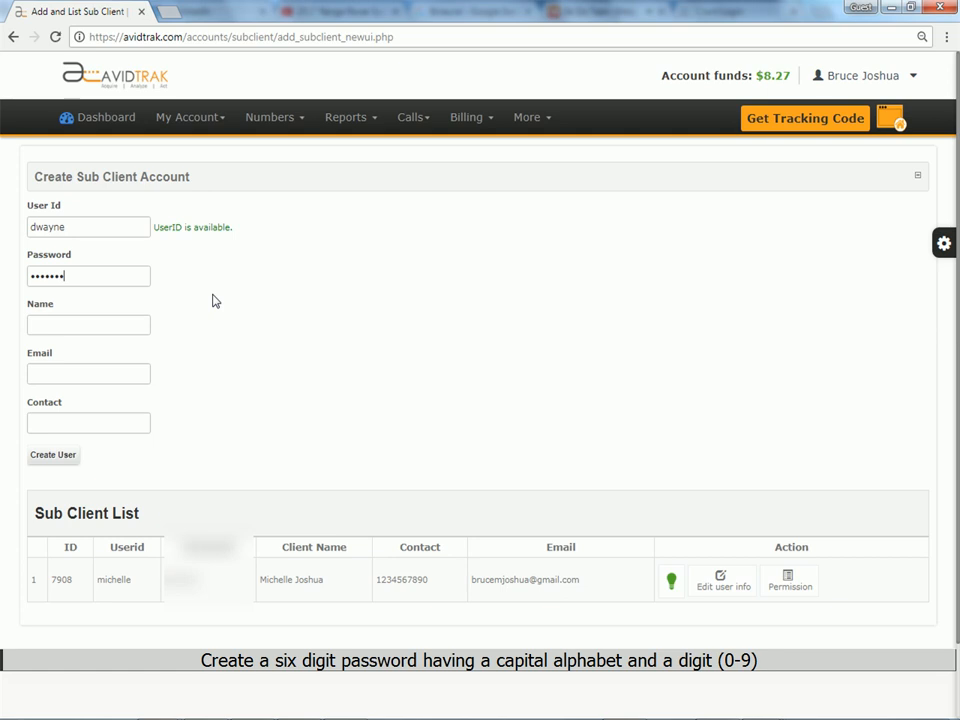
Fill in the sub client's full name, e-mail and contact number, then create the user
{"action": "left_click", "coordinate": [103, 326]}
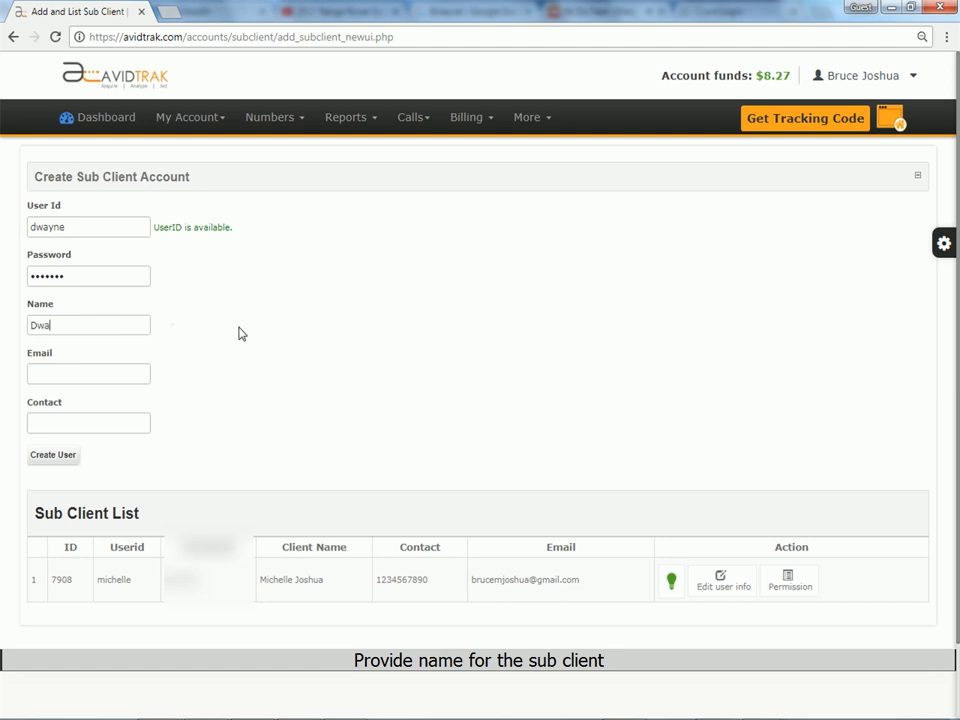
{"action": "left_click", "coordinate": [137, 369]}
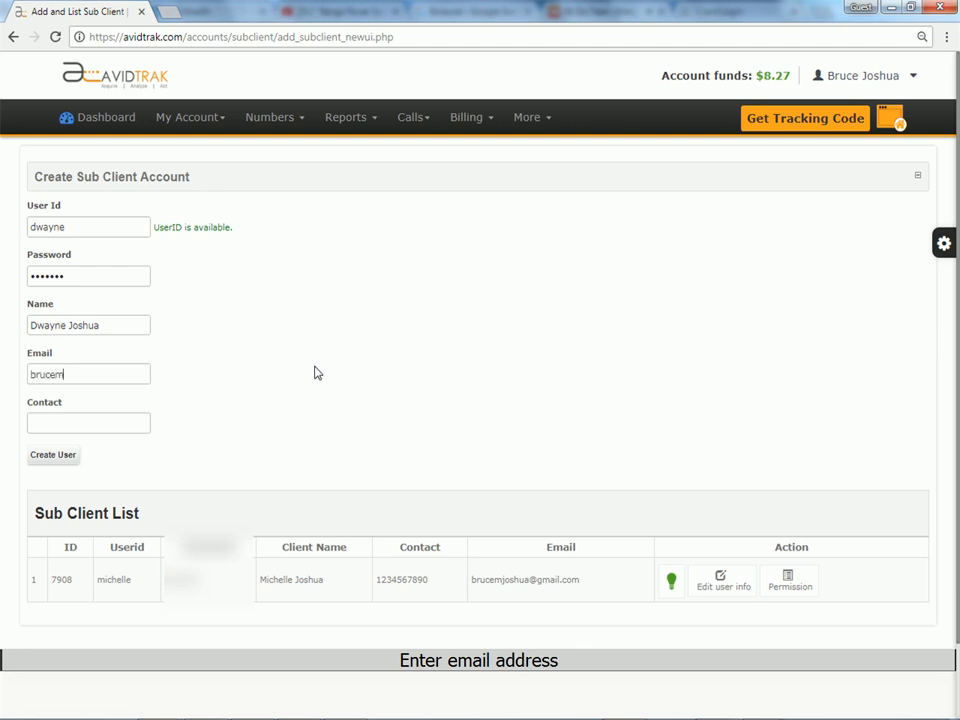
{"action": "left_click", "coordinate": [110, 423]}
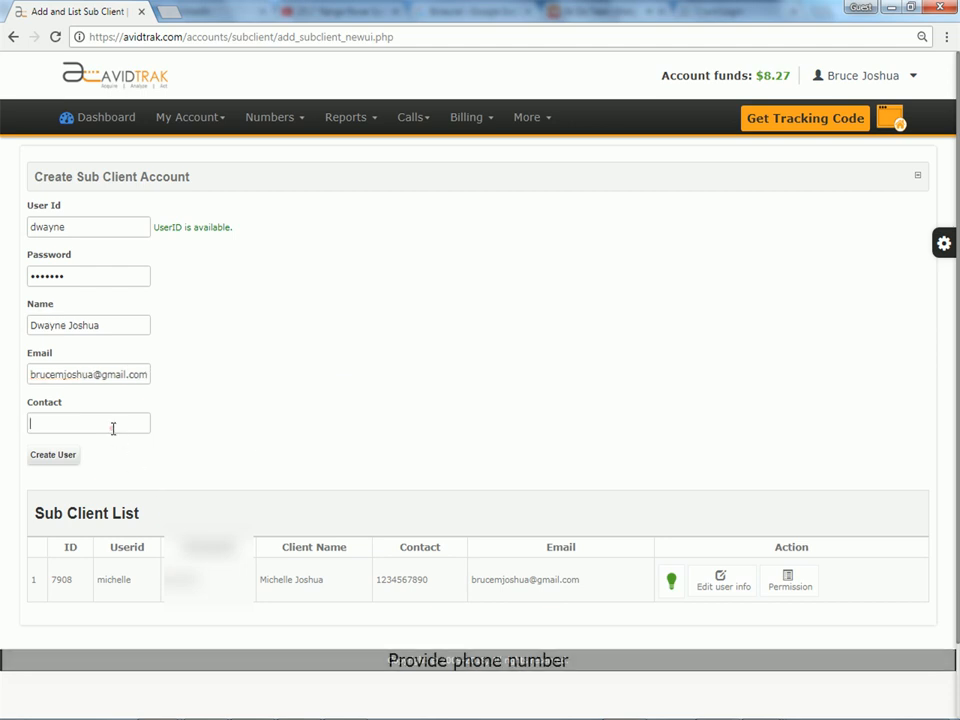
{"action": "type", "text": "12345"}
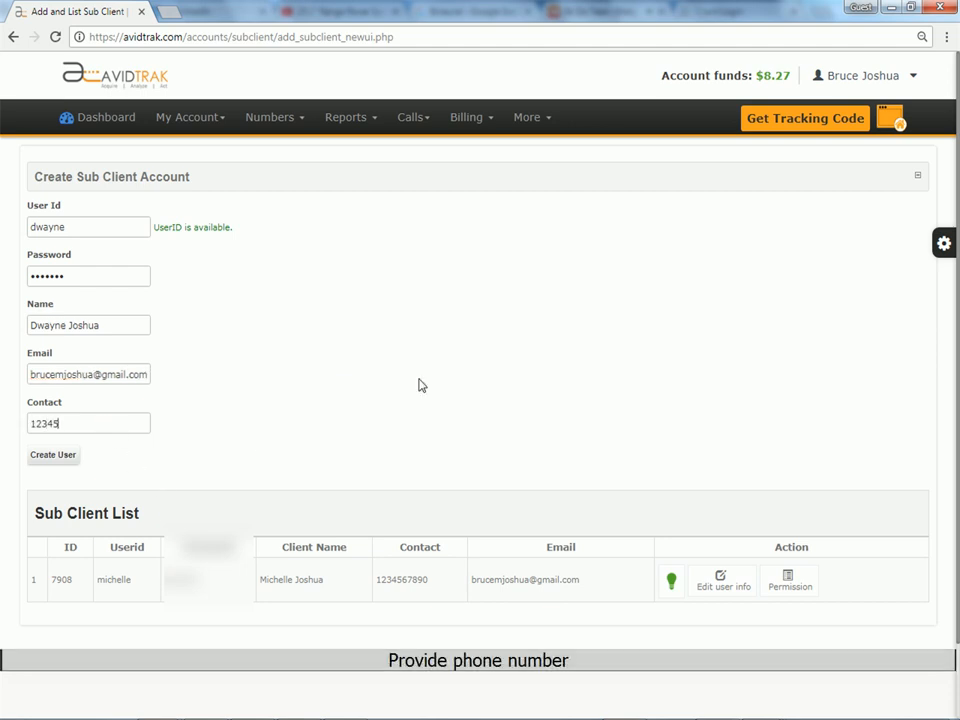
{"action": "type", "text": "67890"}
{"action": "left_click", "coordinate": [55, 463]}
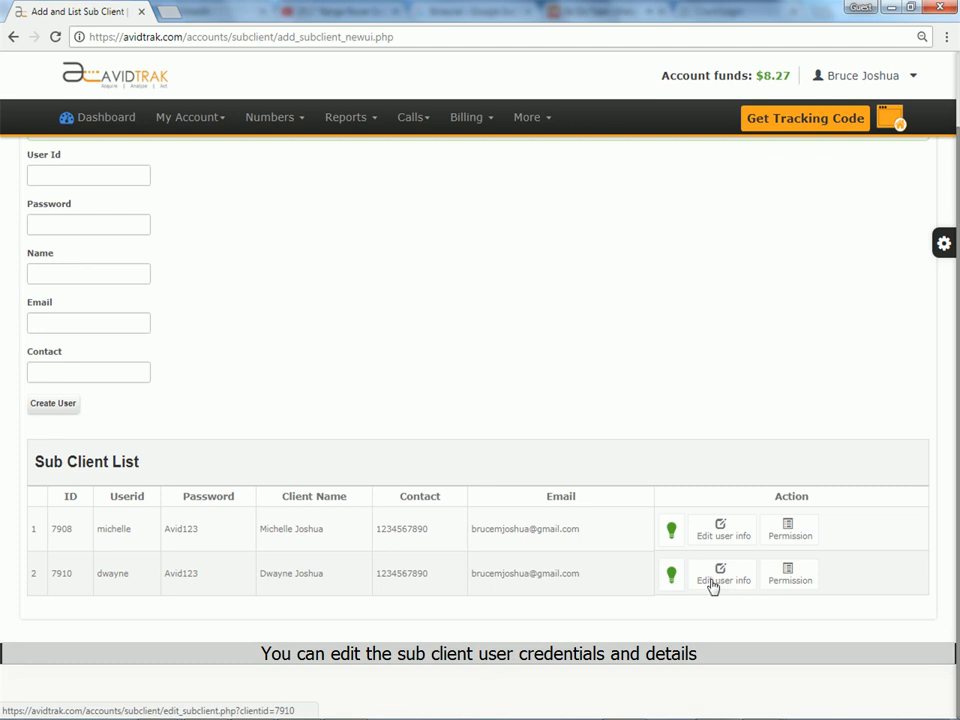
Check the new sub client's edit form without changes, then open that row's Permission settings
{"action": "left_click", "coordinate": [713, 586]}
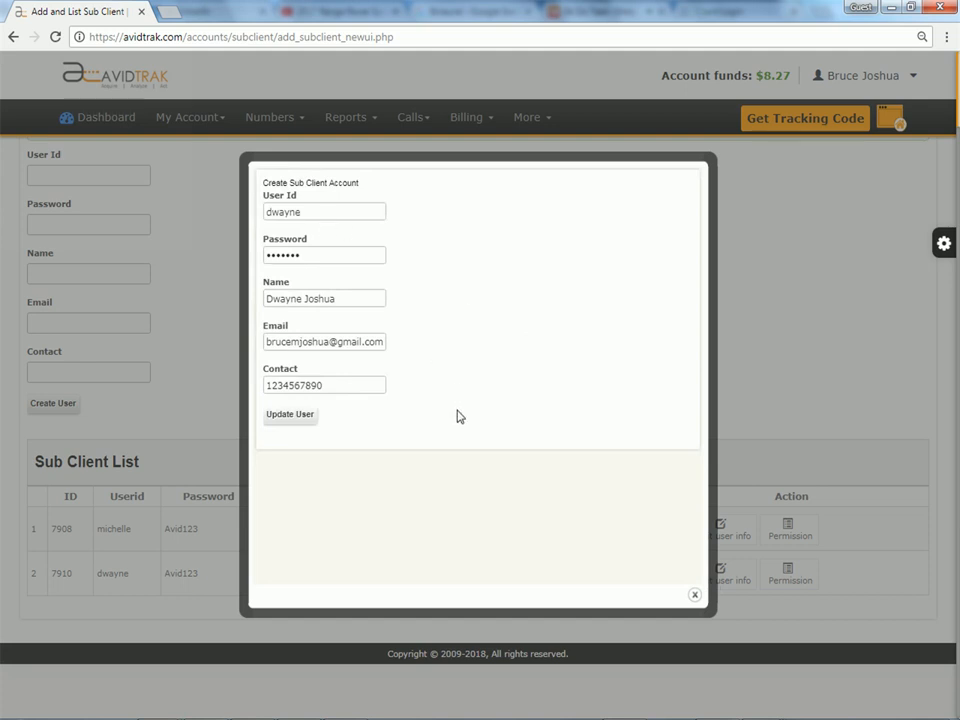
{"action": "left_click", "coordinate": [694, 594]}
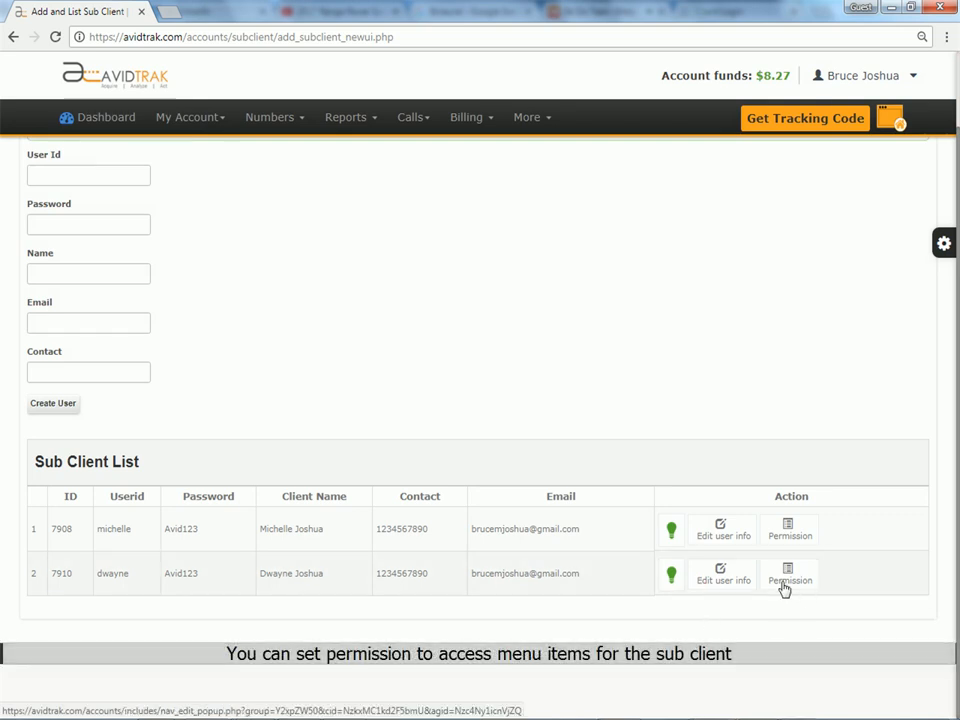
{"action": "left_click", "coordinate": [785, 585]}
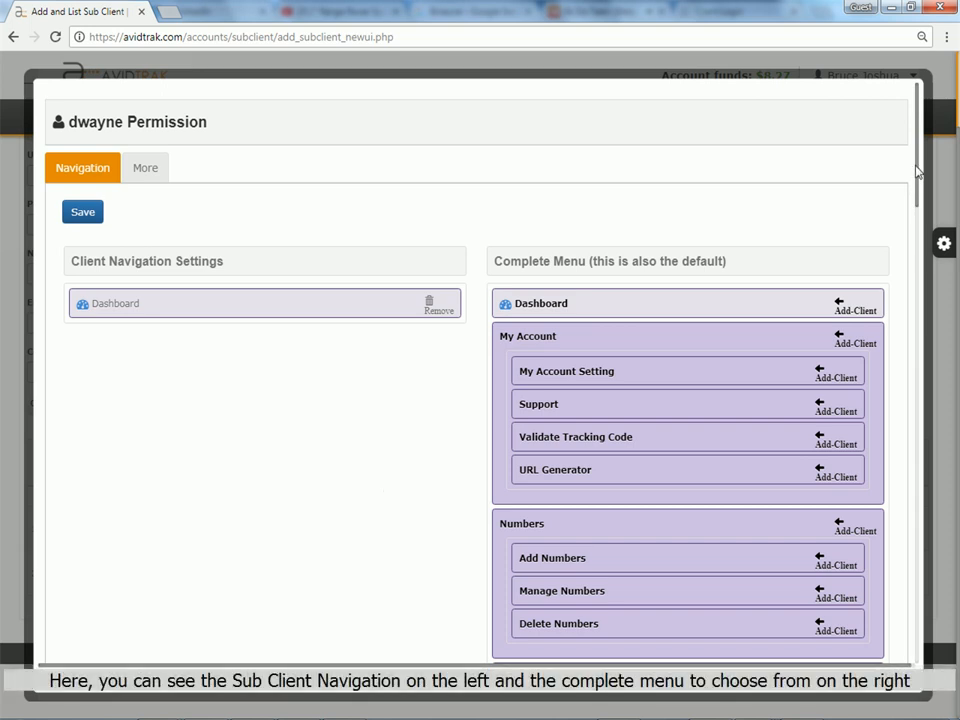
Add the My Account and Reports menu groups to the sub client's navigation
{"action": "left_click_drag", "start_coordinate": [914, 172], "coordinate": [925, 204]}
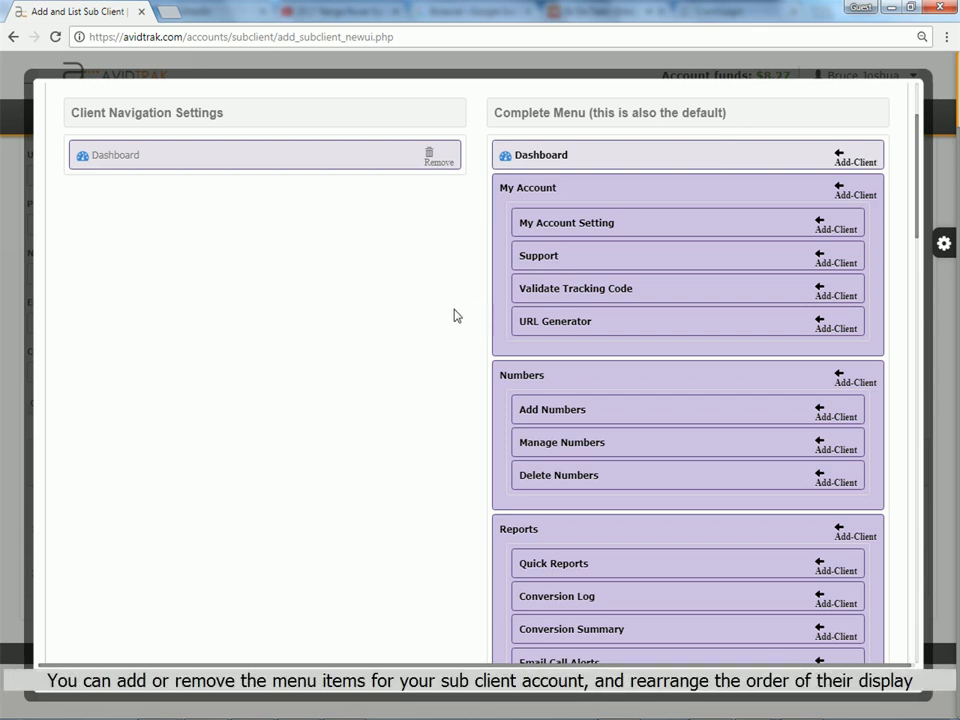
{"action": "left_click", "coordinate": [866, 196]}
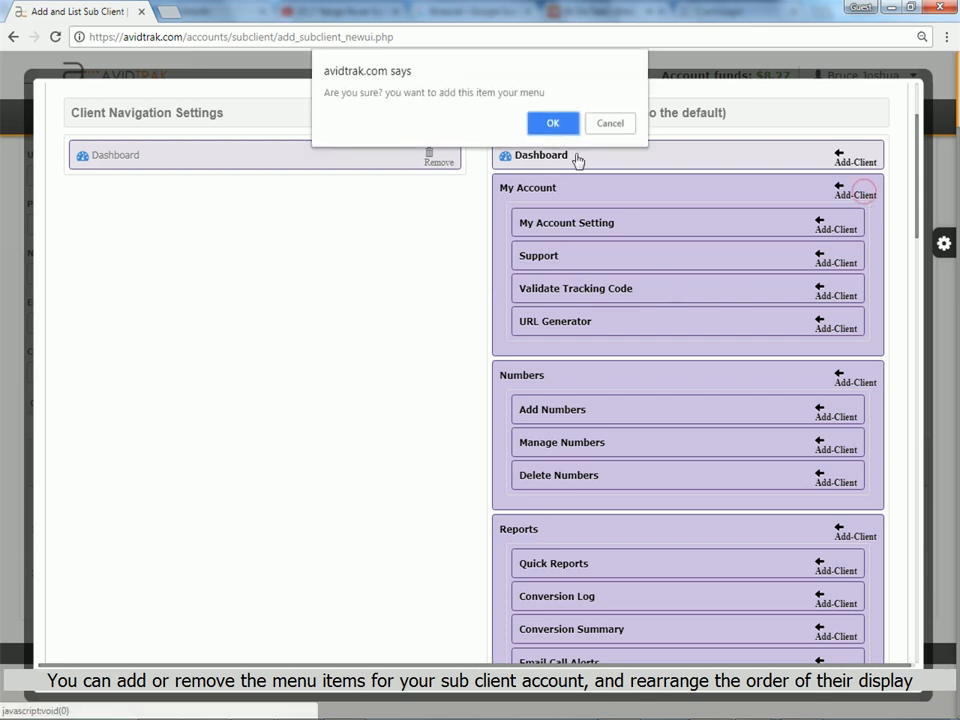
{"action": "left_click", "coordinate": [552, 123]}
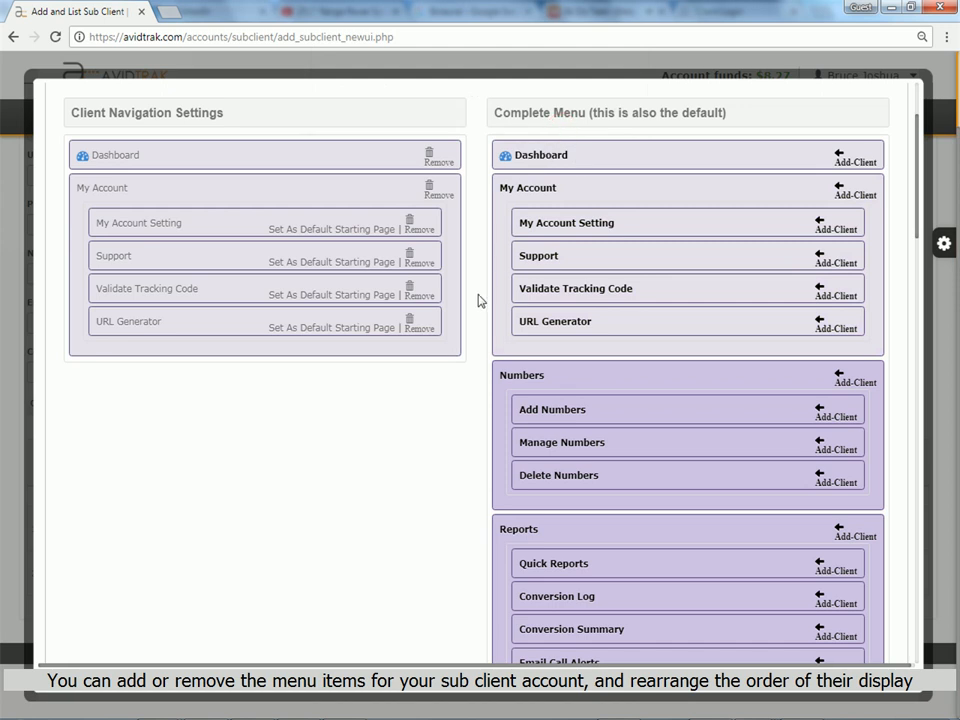
{"action": "scroll", "coordinate": [476, 311], "scroll_direction": "down", "scroll_amount": 2}
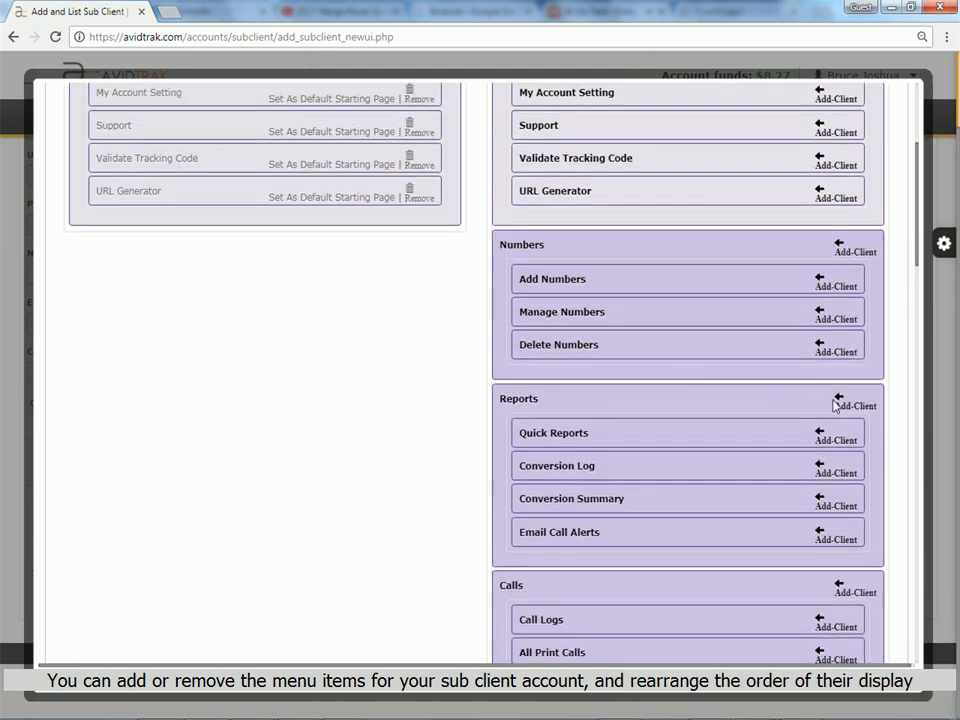
{"action": "left_click", "coordinate": [849, 405]}
{"action": "left_click", "coordinate": [552, 123]}
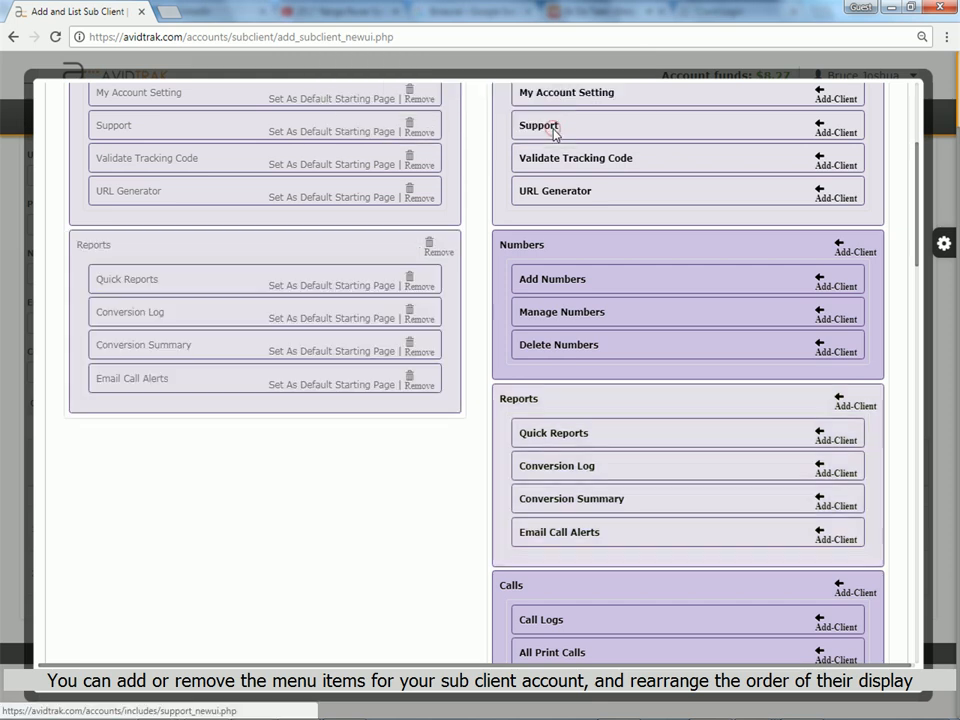
Move Reports above My Account, remove Email Call Alerts, and save the navigation settings
{"action": "scroll", "coordinate": [476, 277], "scroll_direction": "up", "scroll_amount": 2}
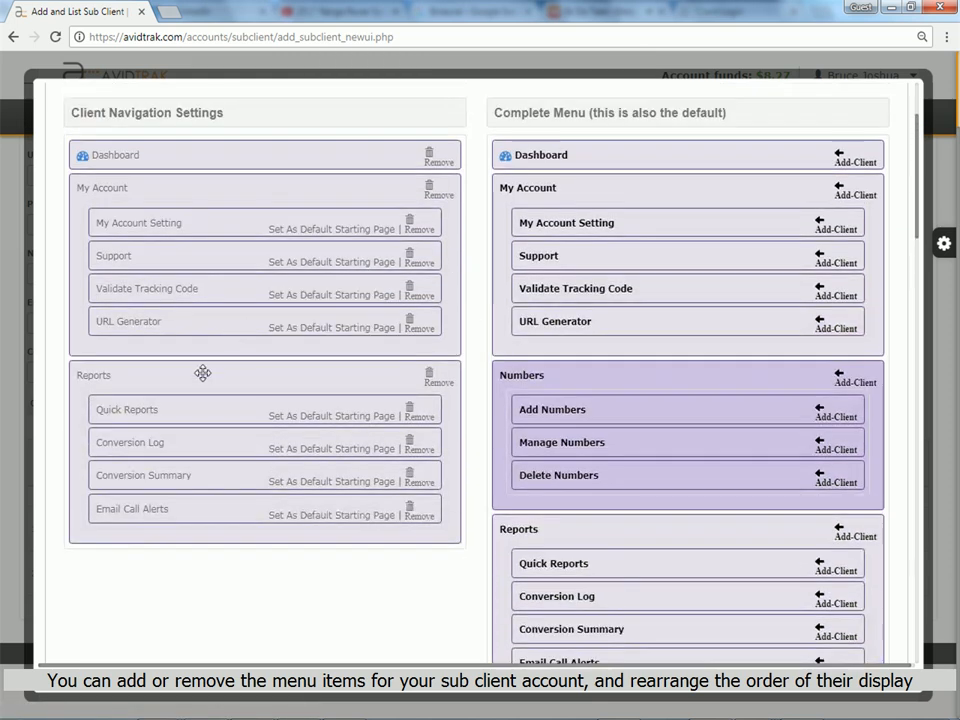
{"action": "left_click_drag", "start_coordinate": [201, 373], "coordinate": [191, 186]}
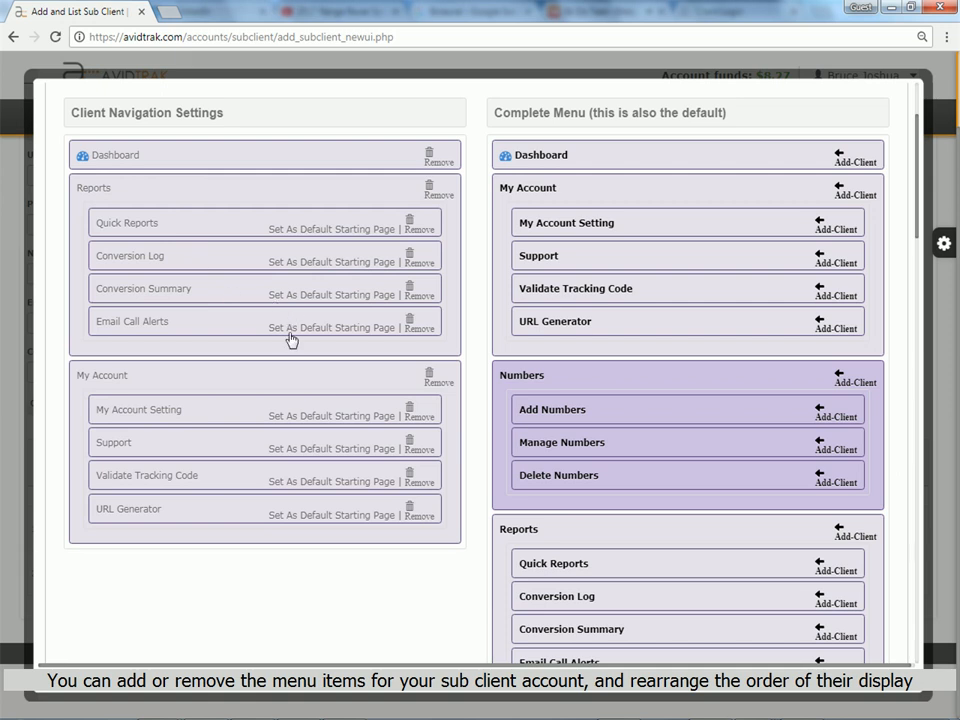
{"action": "left_click", "coordinate": [417, 330]}
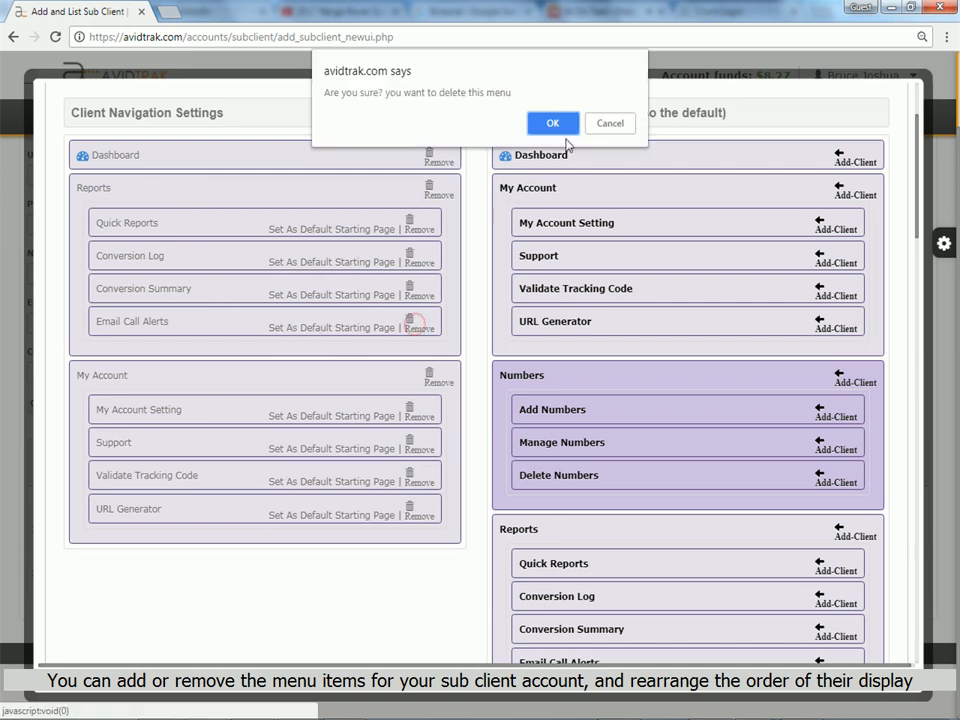
{"action": "left_click", "coordinate": [553, 122]}
{"action": "scroll", "coordinate": [474, 318], "scroll_direction": "down", "scroll_amount": 10}
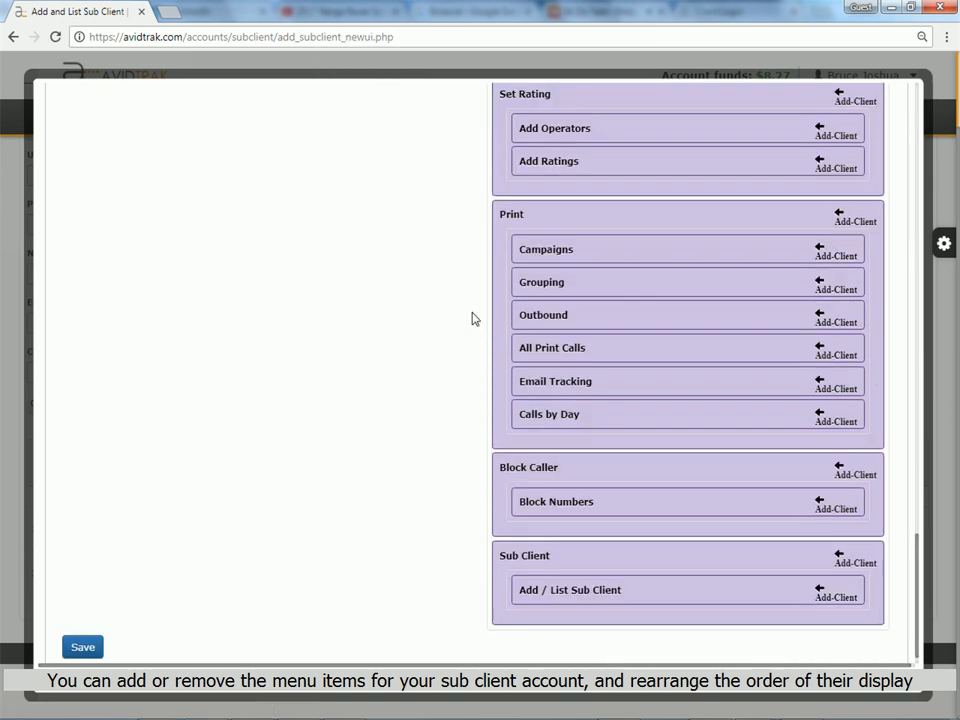
{"action": "left_click", "coordinate": [93, 654]}
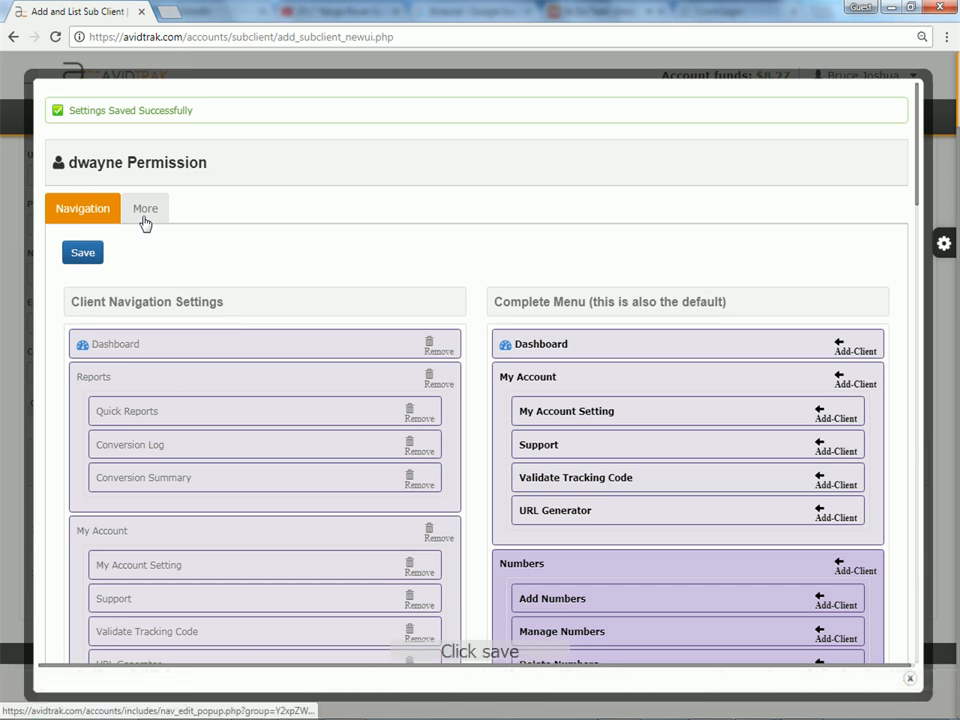
Turn off Show Account funds and Show Get Tracking Code Button, then go to the client login page
{"action": "left_click", "coordinate": [156, 223]}
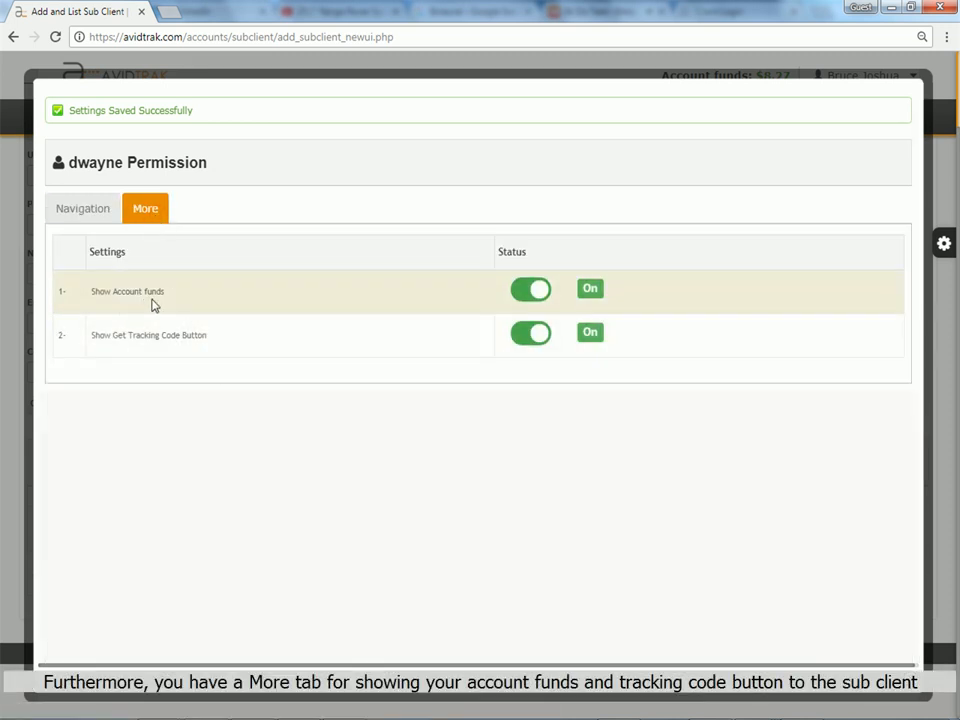
{"action": "left_click", "coordinate": [533, 291]}
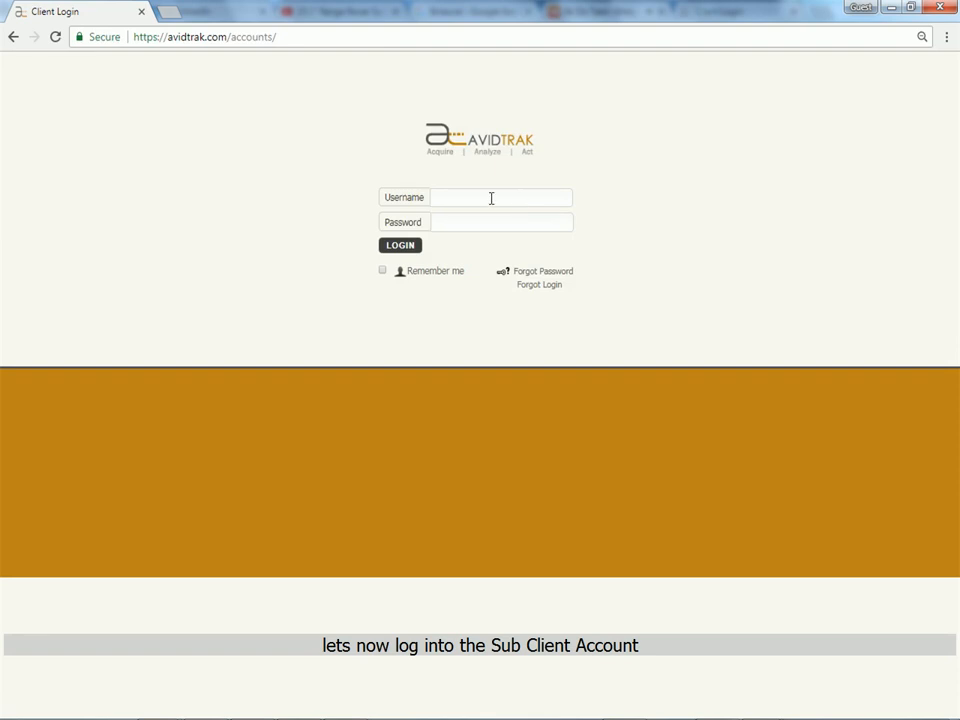
{"action": "left_click", "coordinate": [491, 198]}
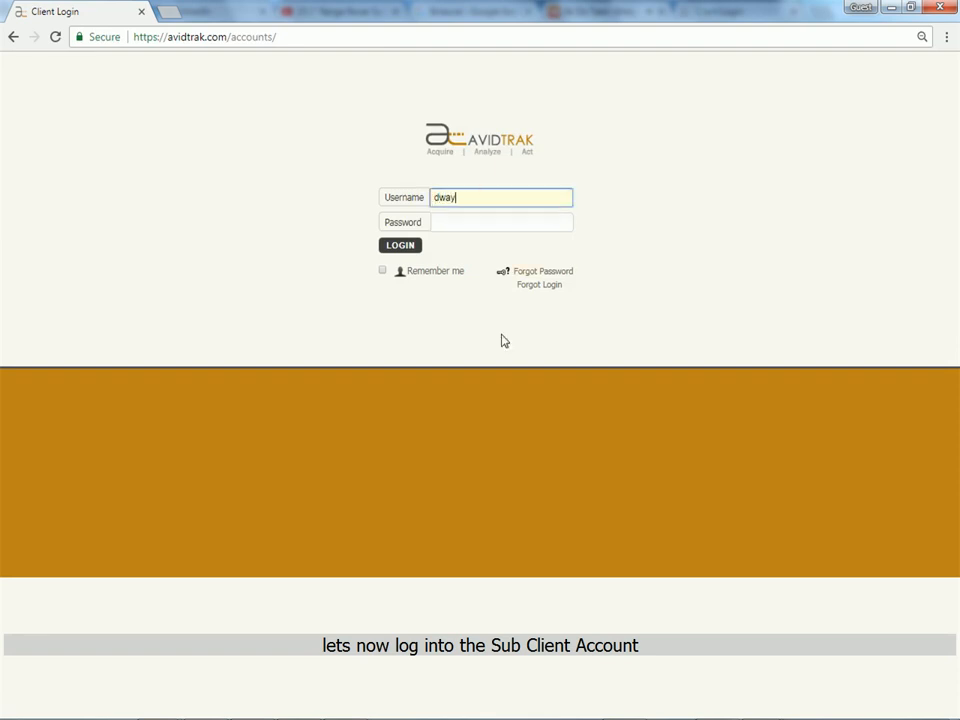
Log in with the new sub client's username and password
{"action": "type", "text": "ne"}
{"action": "key", "text": "Tab"}
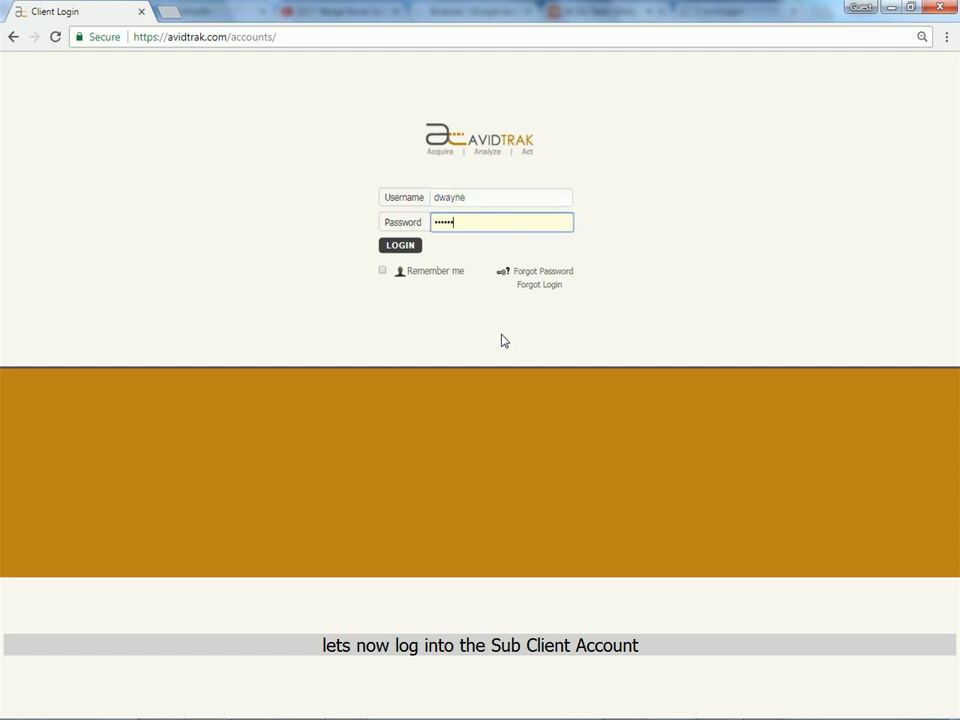
{"action": "left_click", "coordinate": [413, 253]}
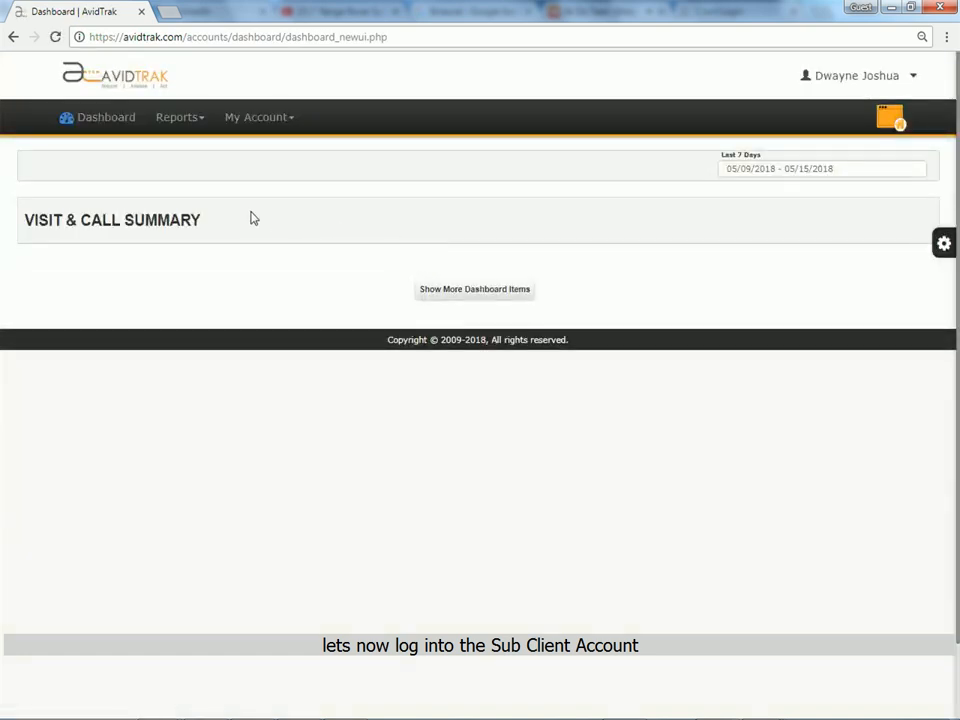
Check the items under the Reports and My Account menus, then close the menu
{"action": "left_click", "coordinate": [190, 120]}
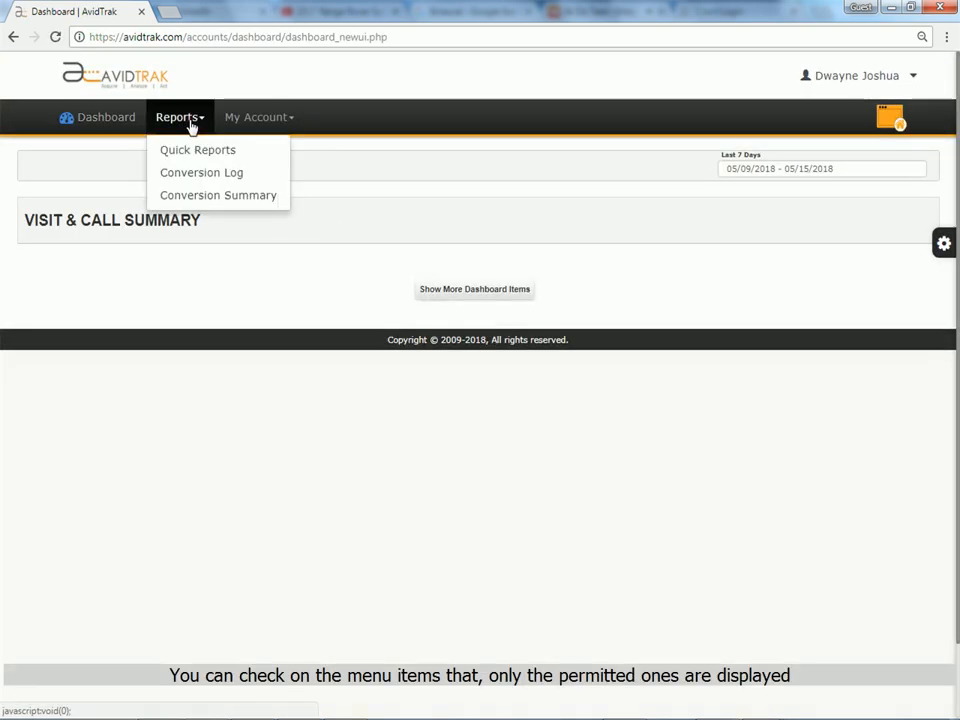
{"action": "left_click", "coordinate": [287, 120]}
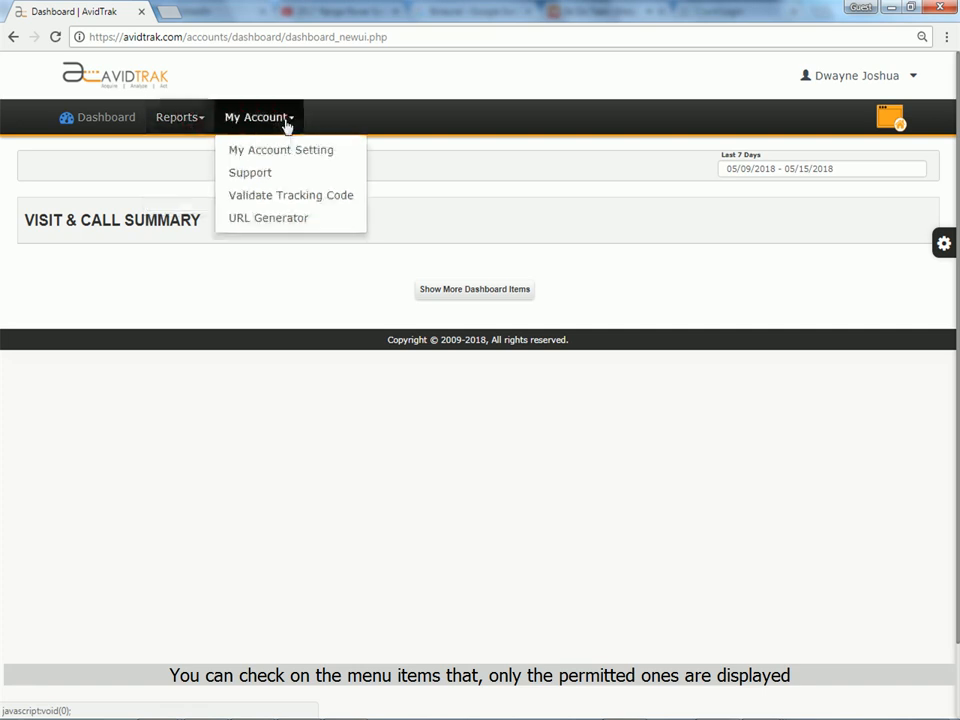
{"action": "left_click", "coordinate": [508, 231]}
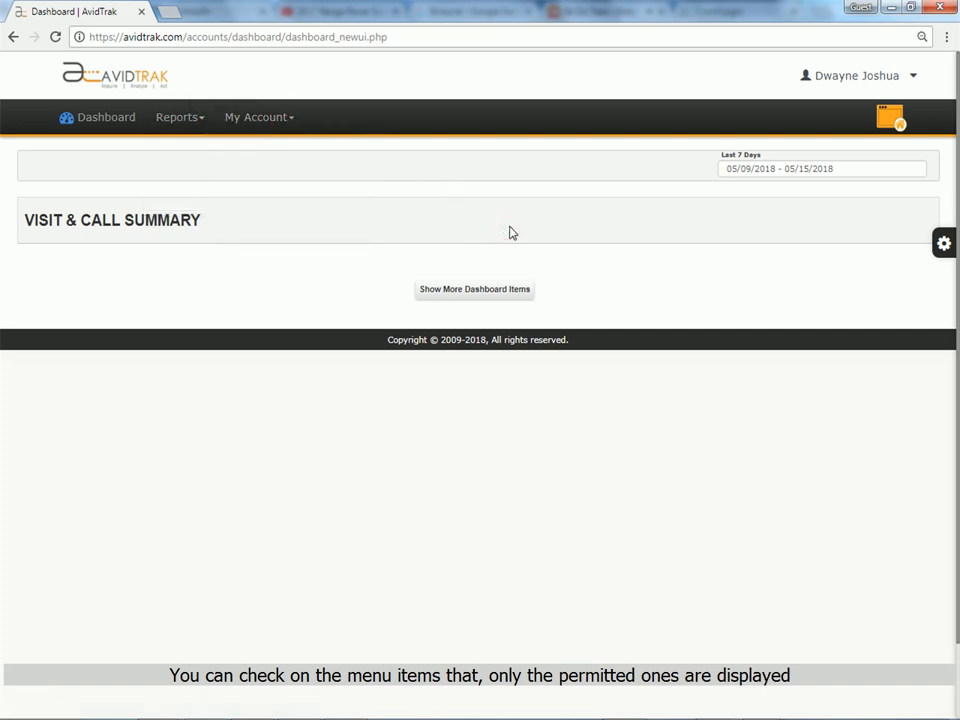